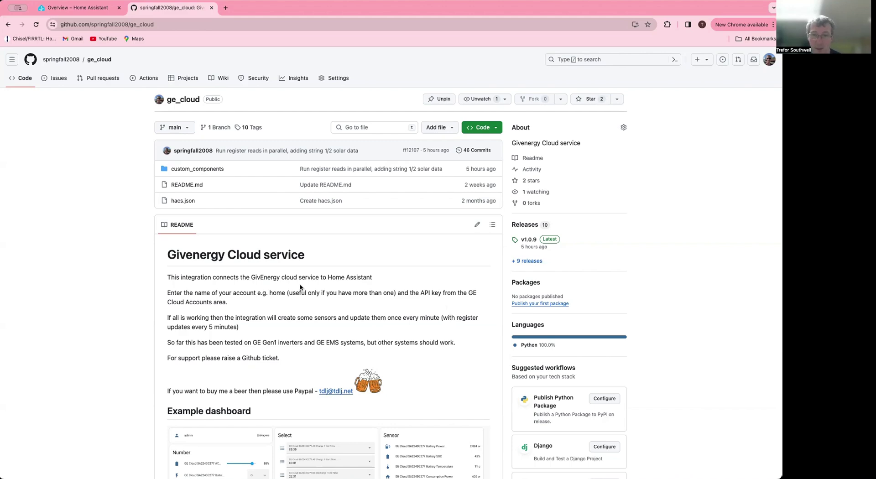
Step: Read through the ge_cloud repository's README, including the example dashboard and the HACS installation instructions
scroll(301, 286, down, 3)
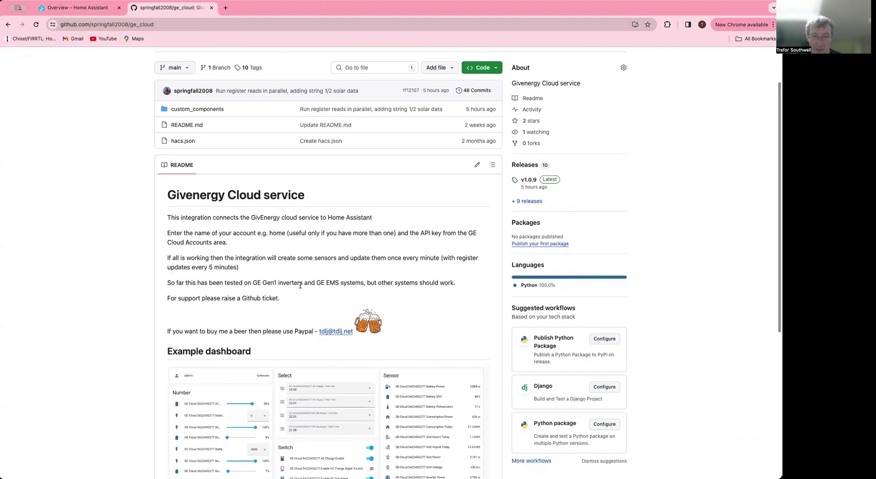
scroll(300, 285, down, 6)
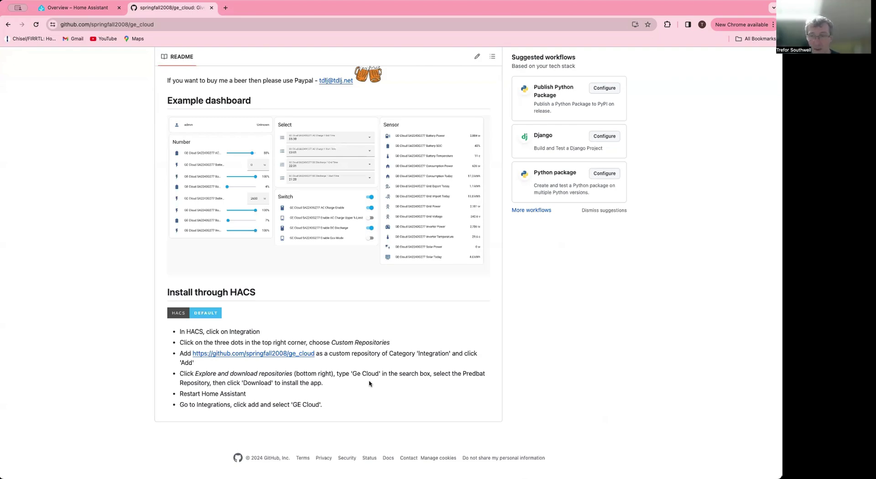
scroll(369, 384, up, 7)
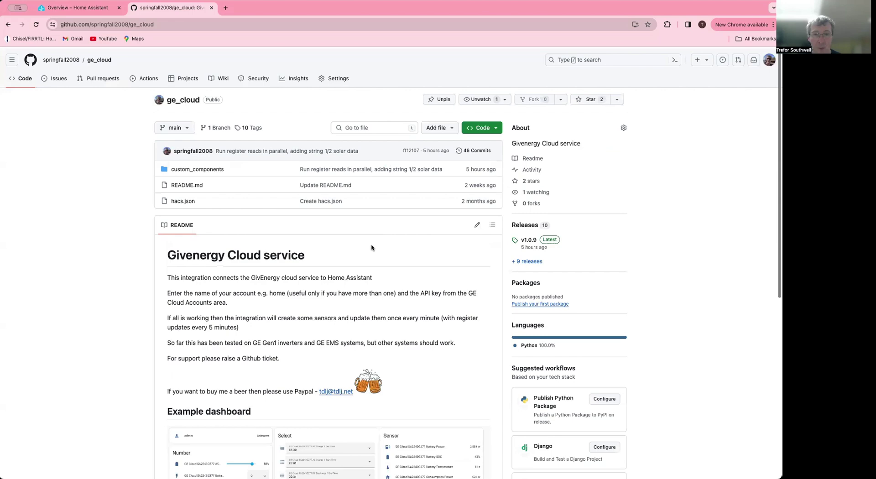
Step: Switch to Home Assistant and inspect the entity_id filter in the GE Cloud view's collapsable card configuration, leaving edit mode without saving
click(87, 9)
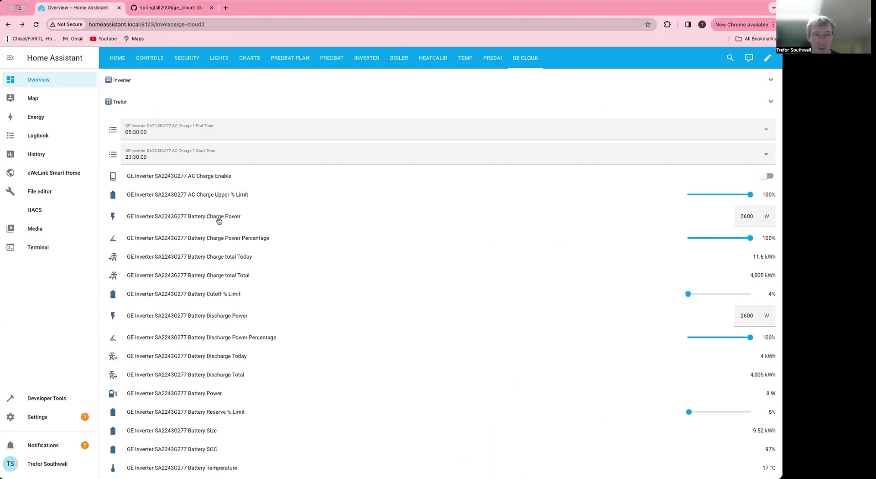
click(767, 57)
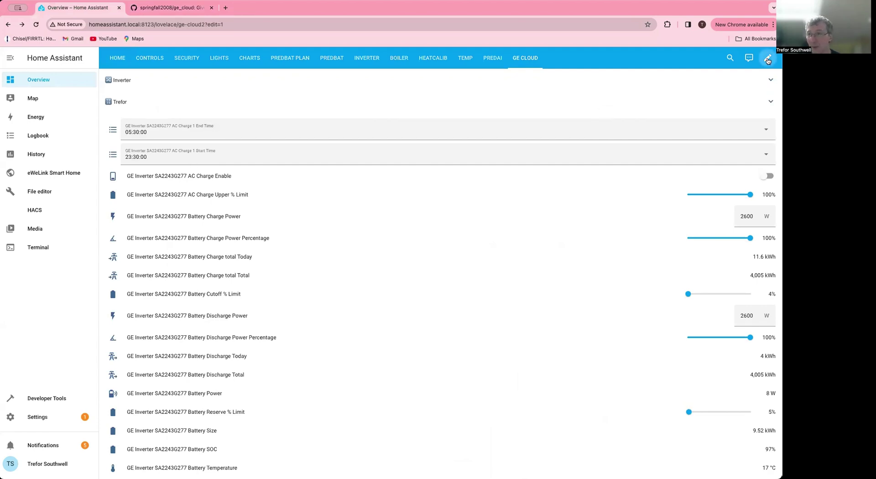
scroll(650, 171, down, 10)
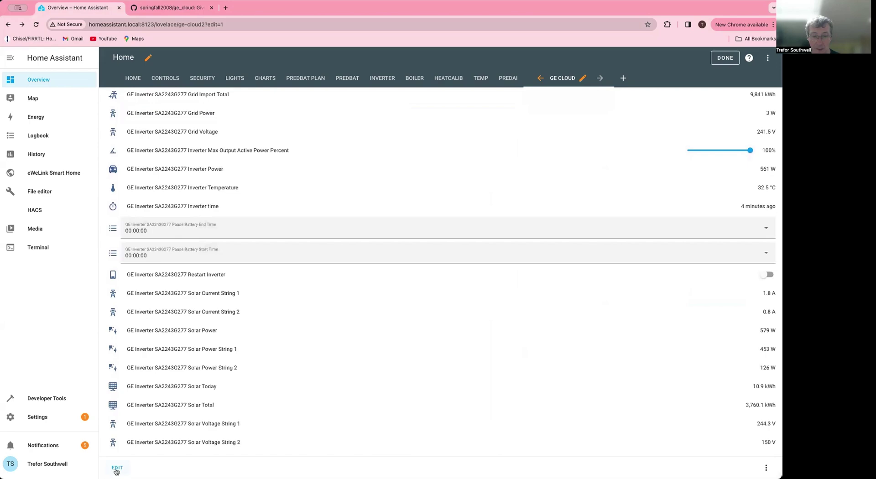
click(116, 470)
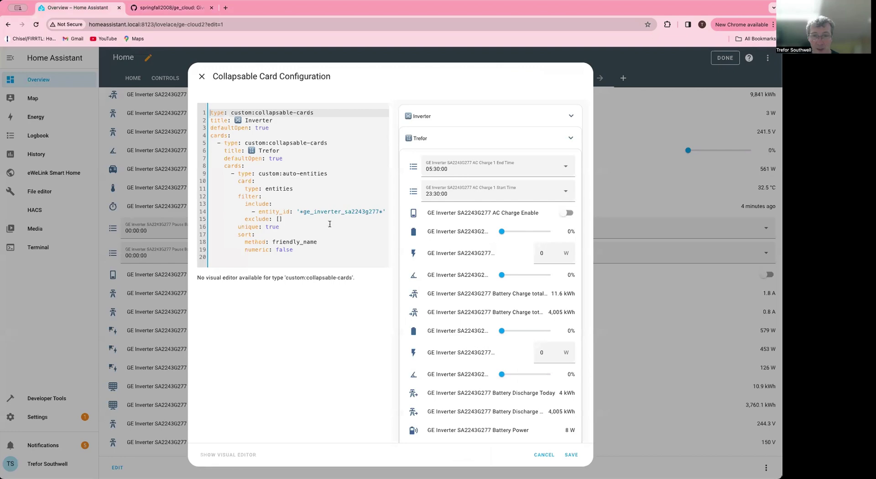
drag(303, 212, 387, 211)
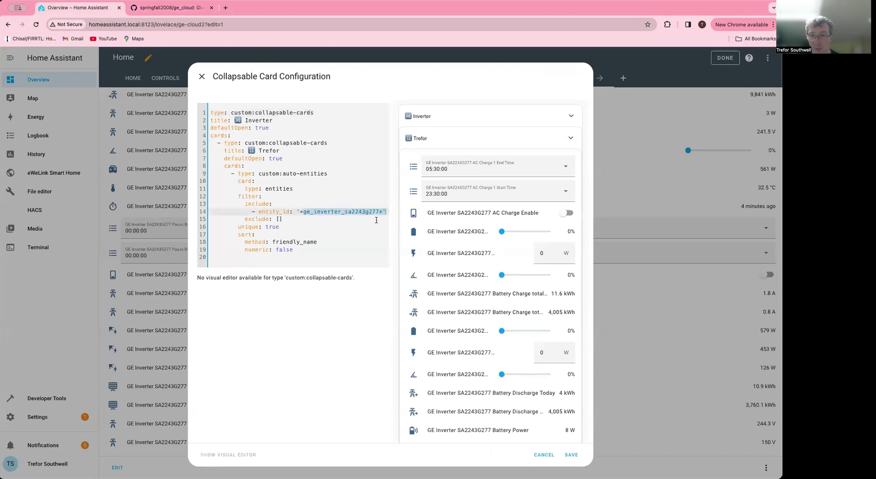
click(545, 455)
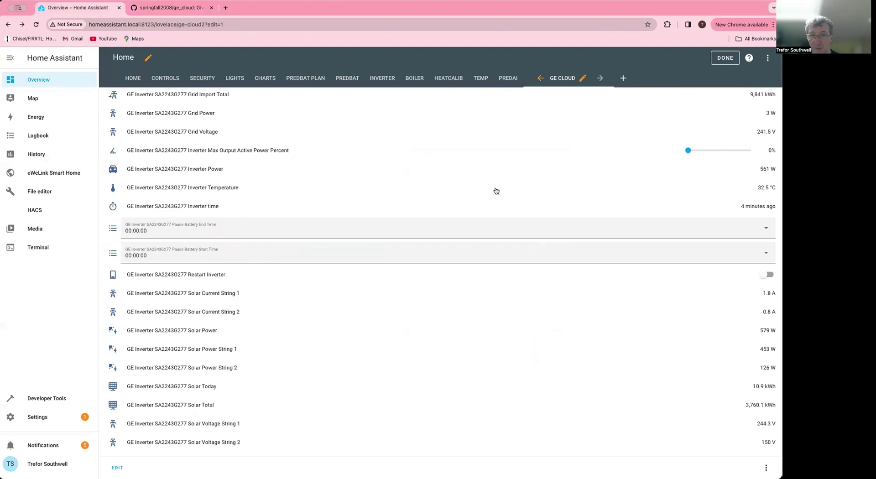
click(719, 59)
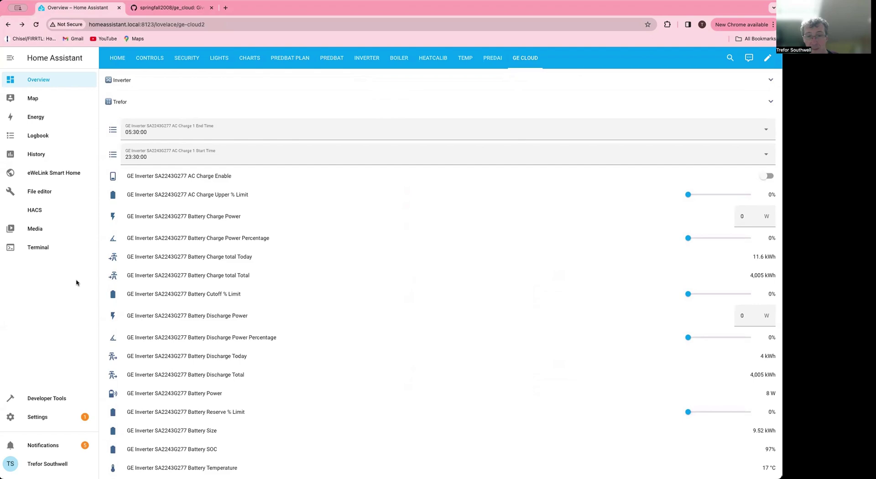
Step: Examine the history graphs of the inverter's Battery Discharge Power Percentage, Battery Power and Battery Discharge Total entities
scroll(141, 250, down, 3)
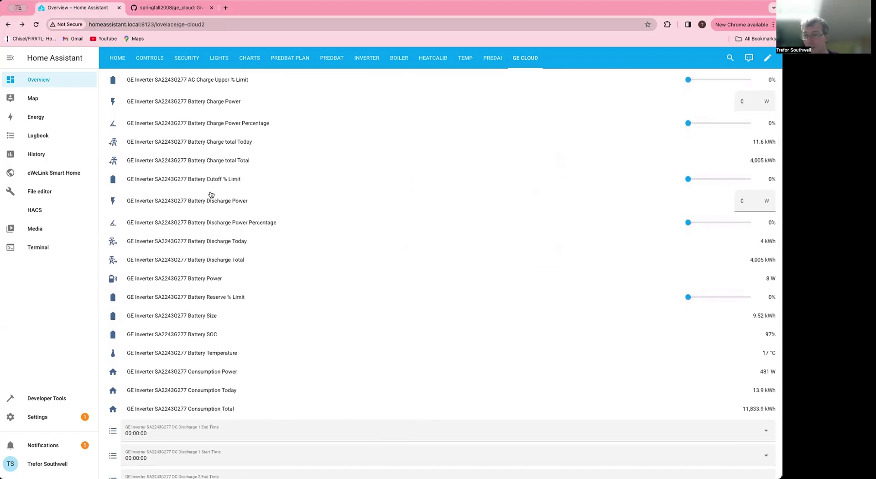
click(114, 223)
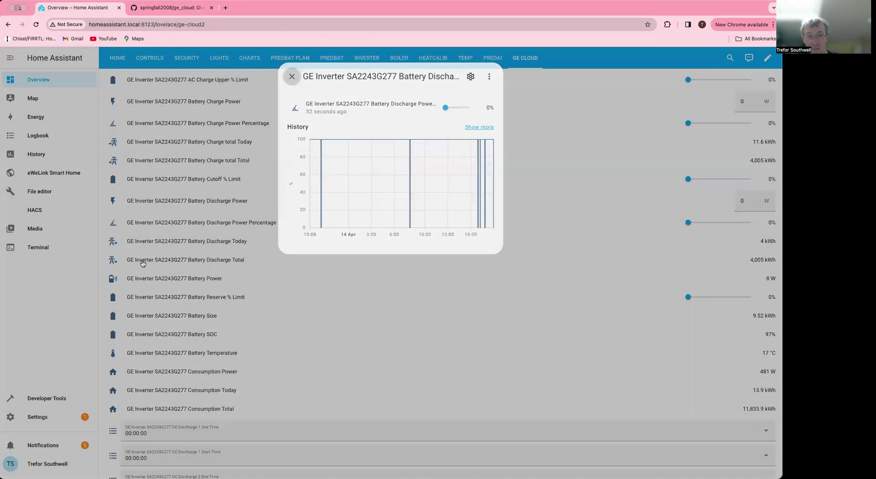
click(121, 201)
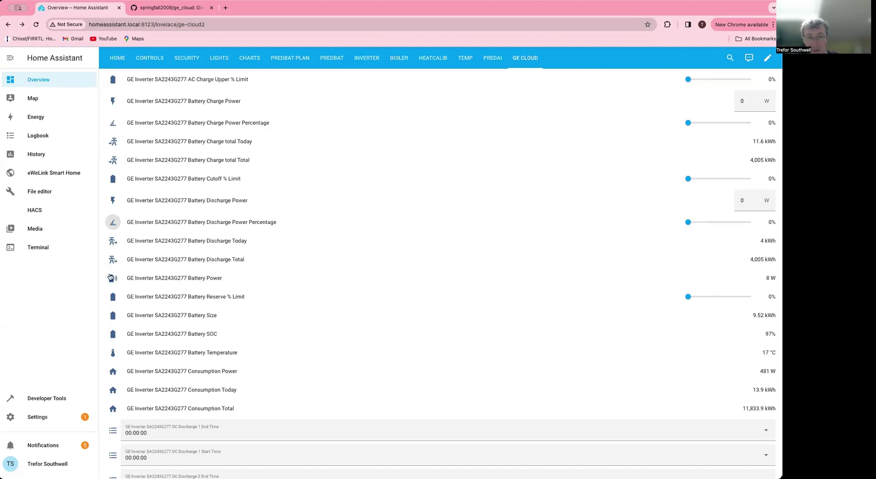
click(110, 278)
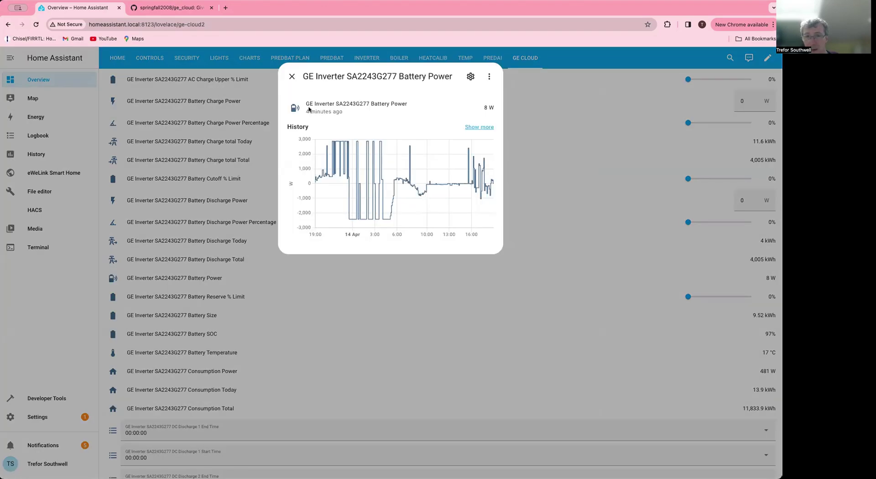
click(294, 79)
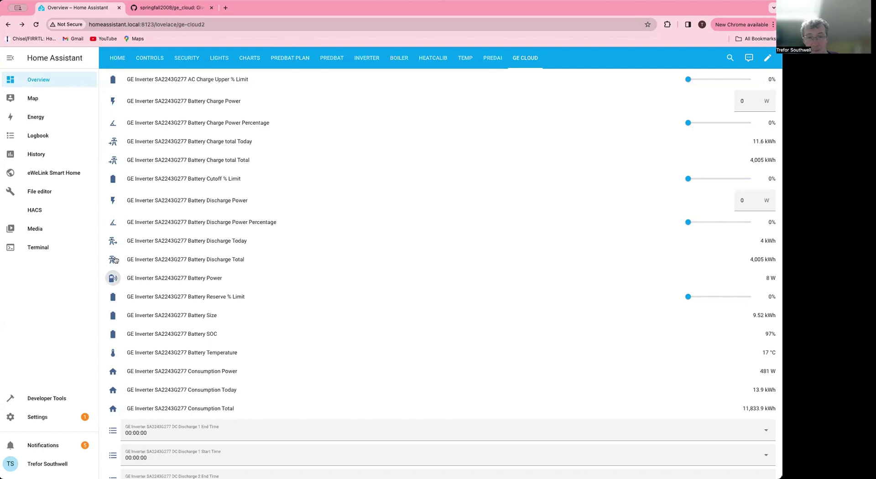
click(113, 259)
mouse_move(351, 177)
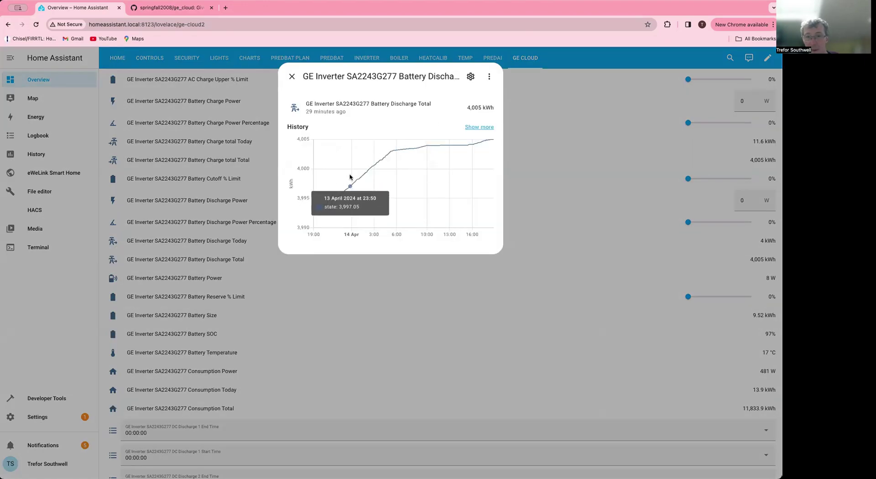
click(292, 76)
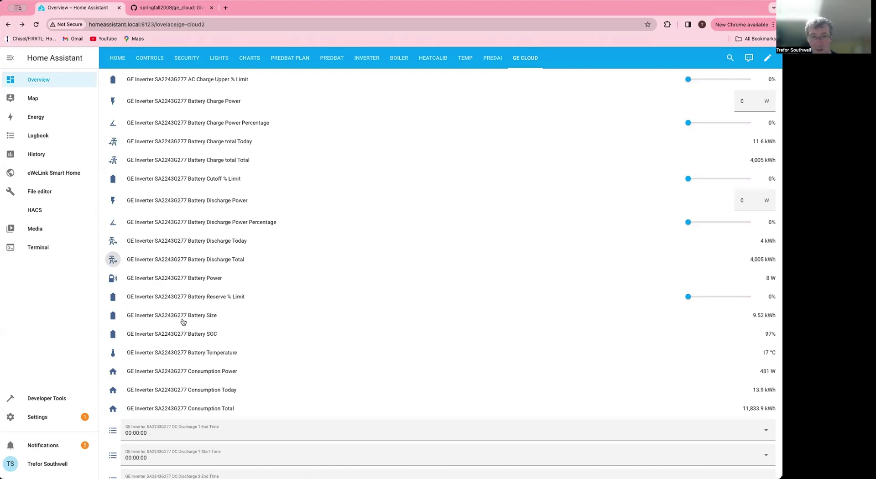
Step: Examine the history graph of the inverter's Battery Temperature sensor and close its details
scroll(189, 326, down, 3)
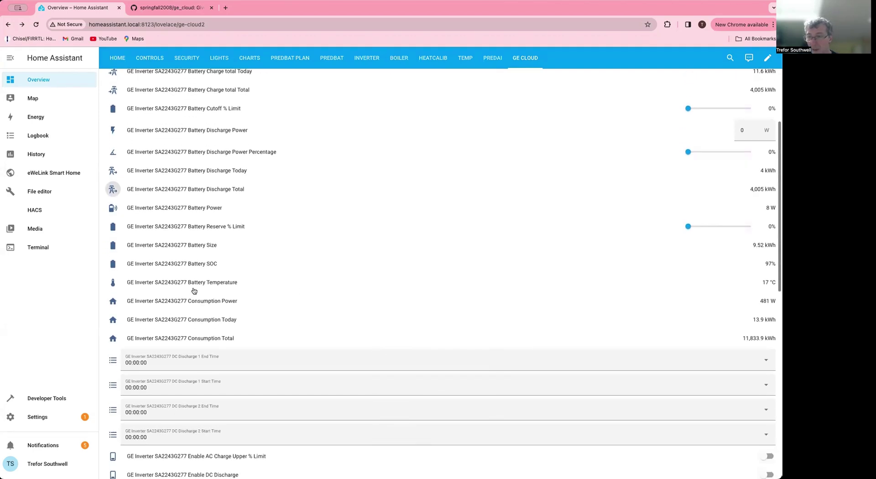
scroll(194, 291, down, 2)
click(195, 229)
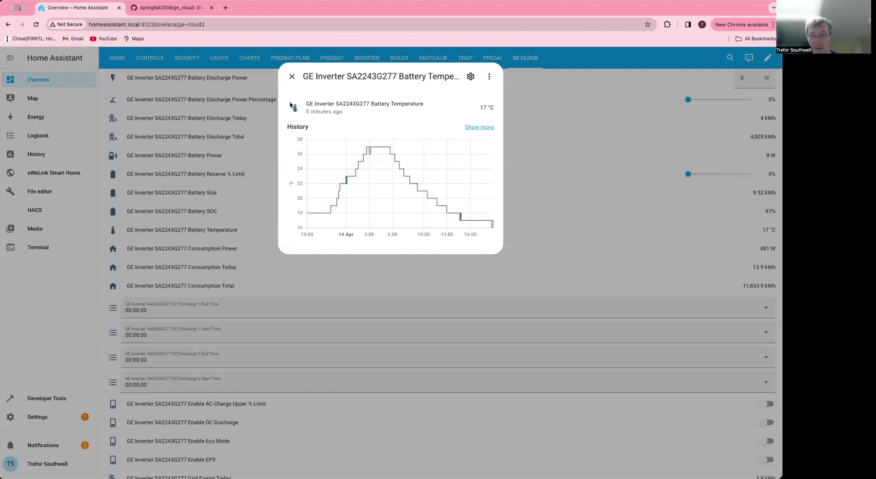
mouse_move(388, 157)
click(292, 77)
Step: Review the DC discharge time settings and view the details of the Enable Eco Mode switch without changing it
scroll(307, 177, down, 2)
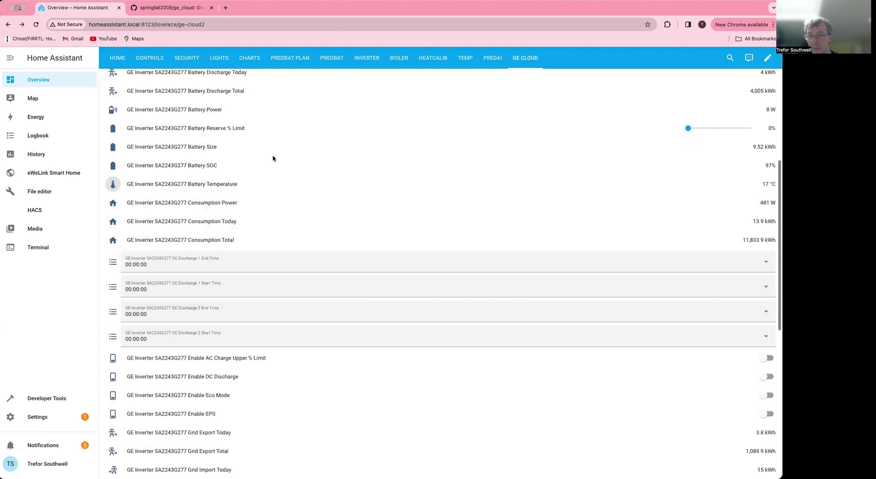
scroll(157, 225, down, 3)
scroll(157, 226, down, 1)
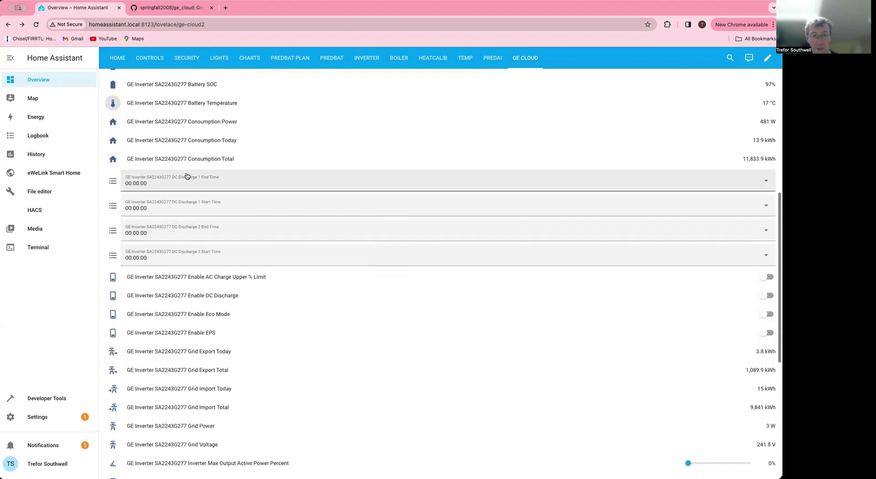
scroll(194, 308, down, 3)
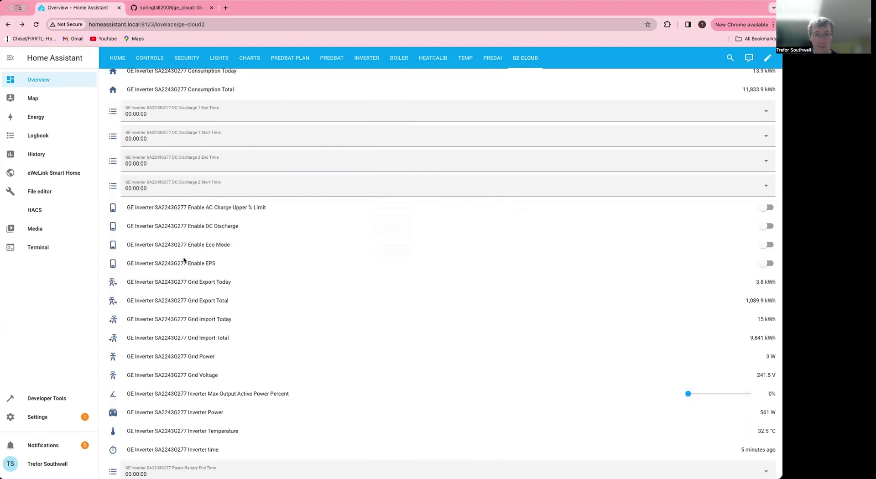
click(114, 245)
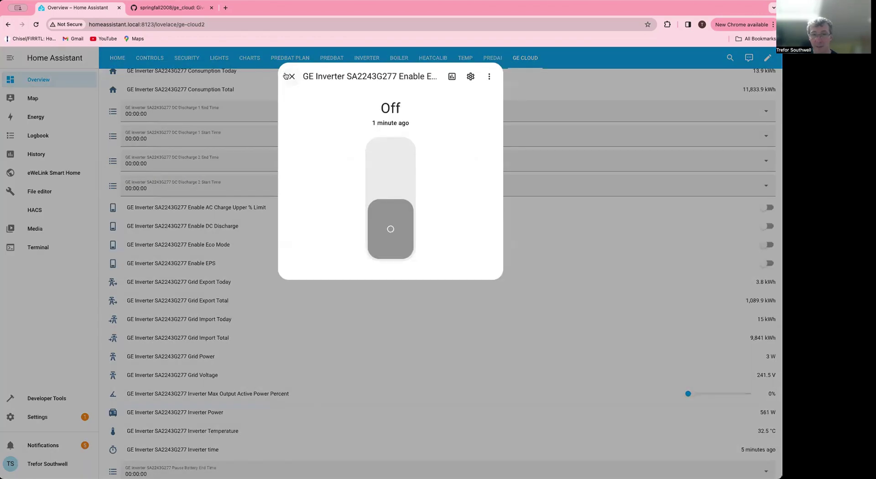
click(287, 77)
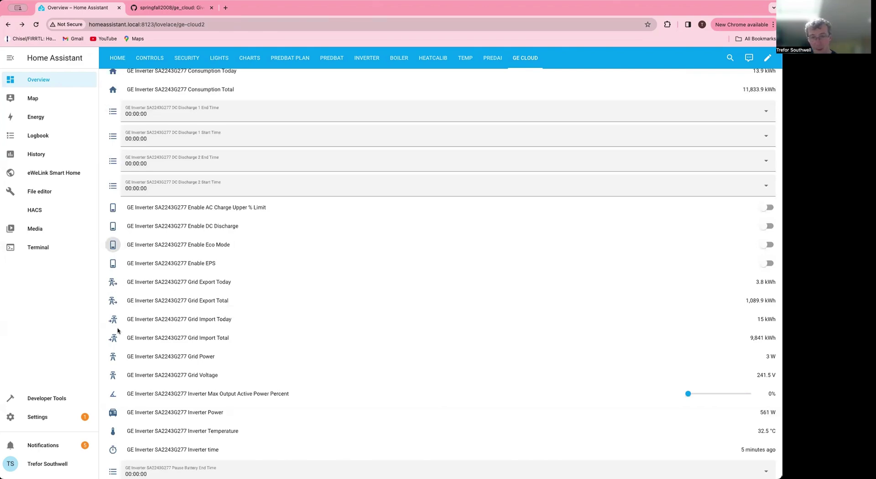
Step: Examine the Grid Voltage and Inverter Power histories and look over the inverter's remaining battery pause and solar entities
click(113, 376)
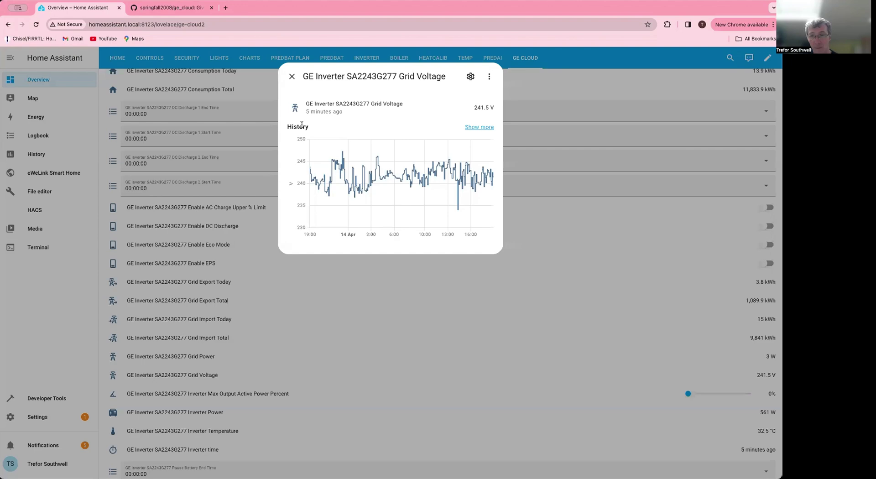
click(292, 76)
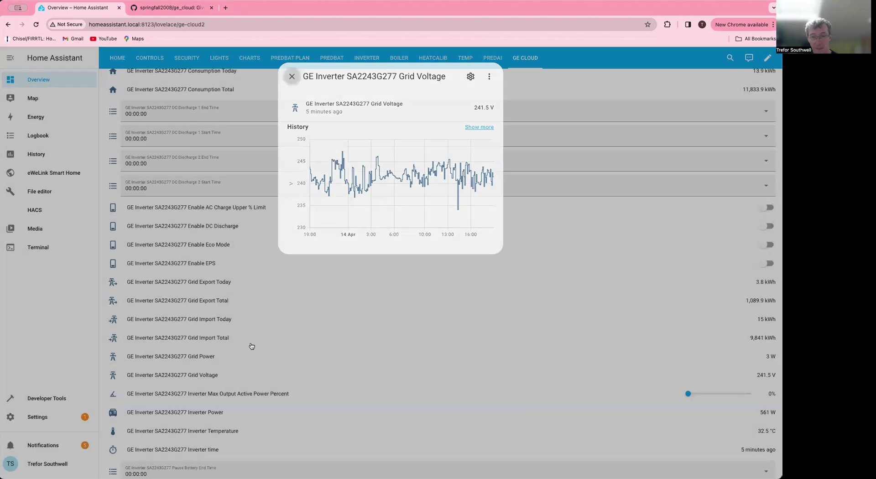
click(165, 438)
click(113, 413)
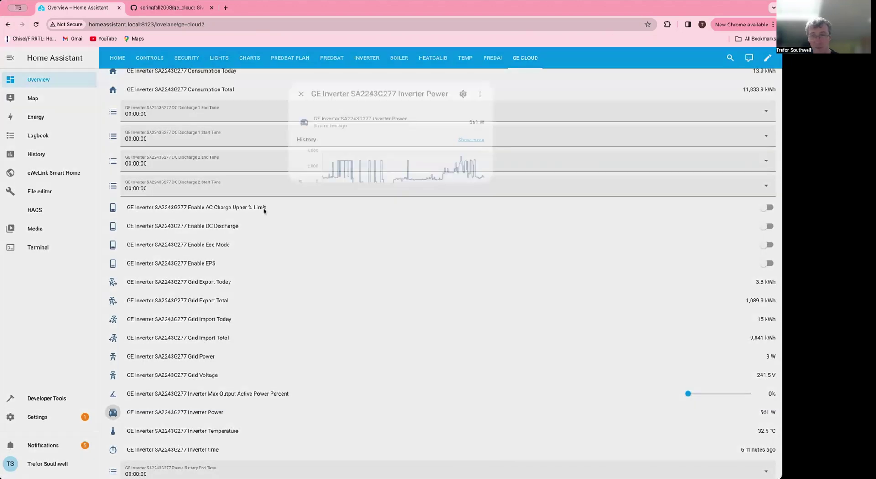
click(292, 79)
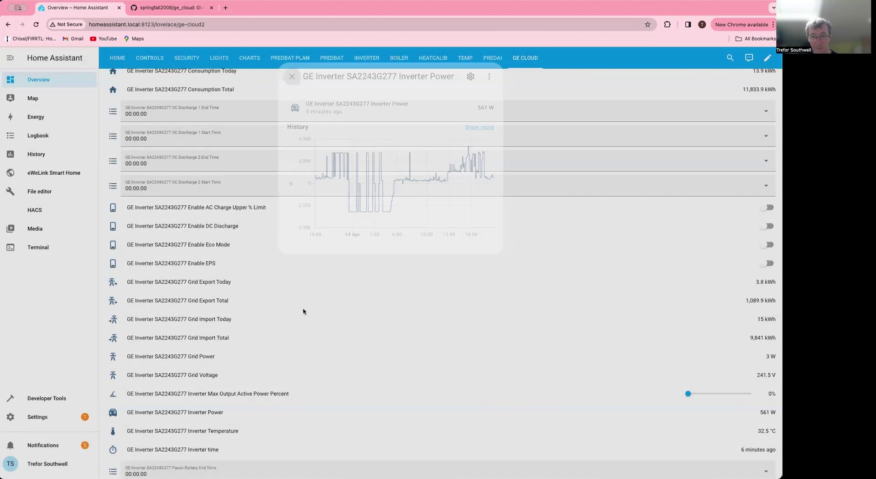
scroll(303, 310, down, 5)
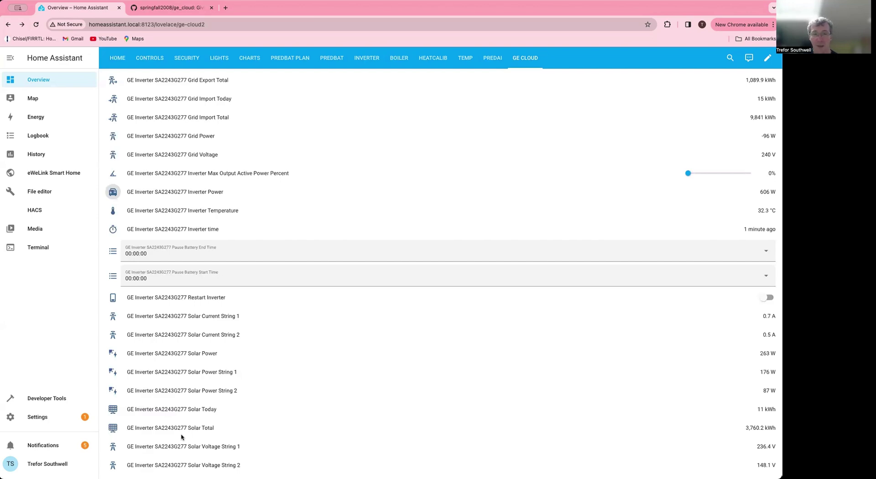
scroll(181, 437, up, 20)
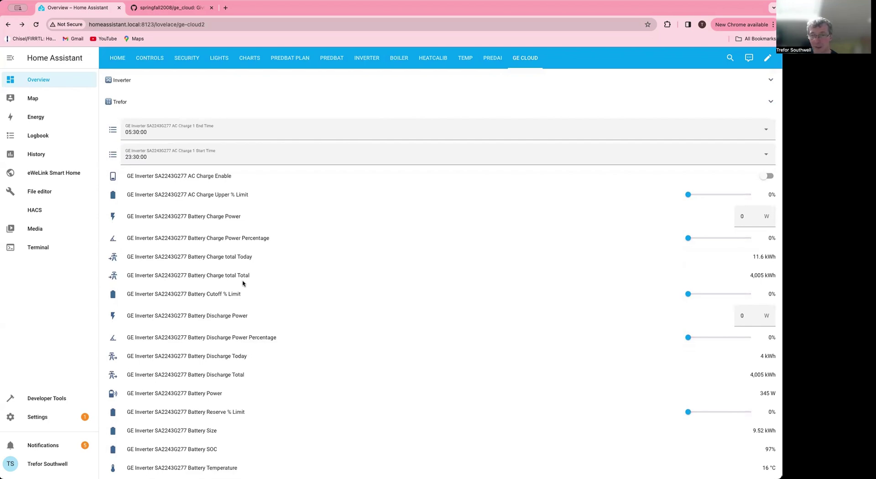
Step: Switch to the ge_cloud repository on GitHub, check its issues list and return to the code page
click(171, 8)
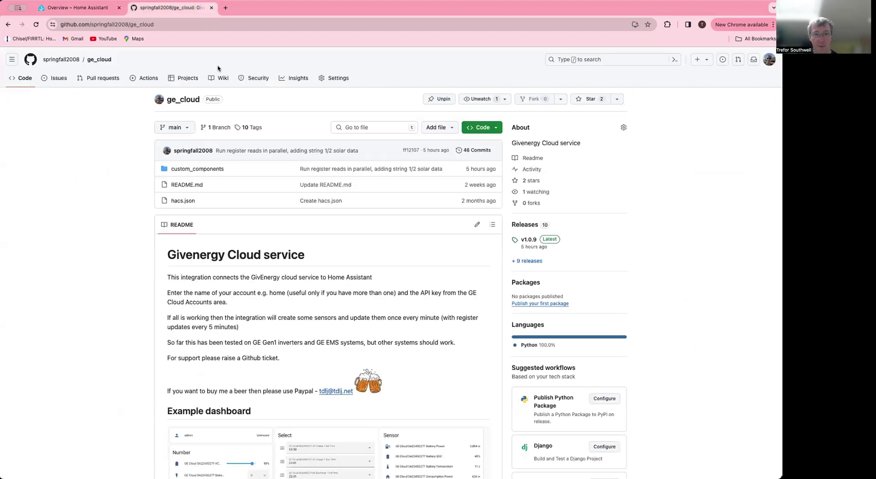
click(59, 82)
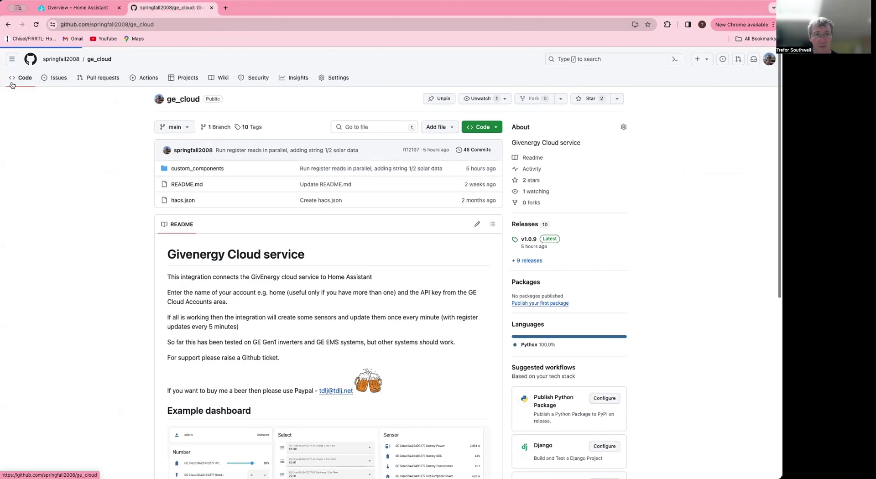
click(20, 80)
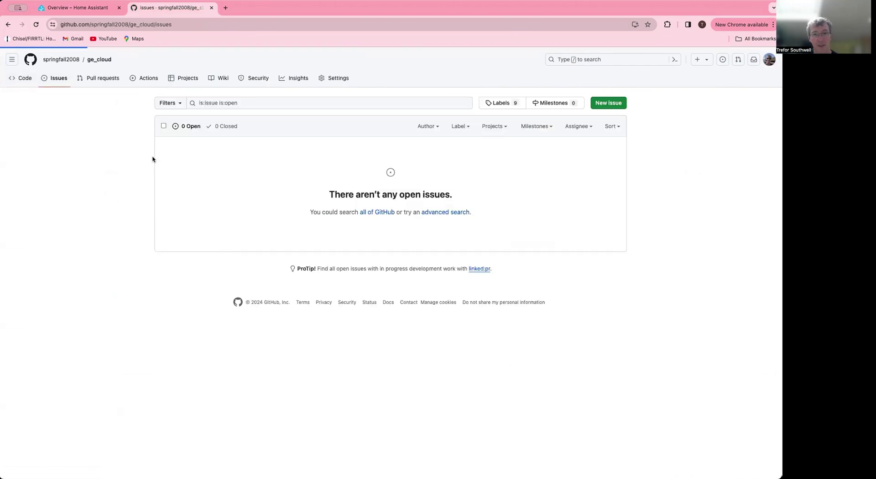